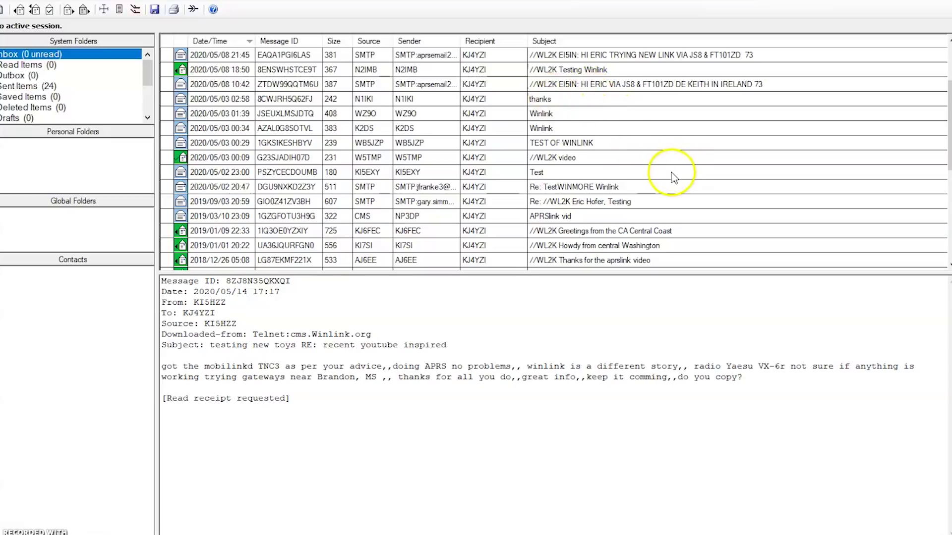
- Browse the inbox and read the messages "//WL2K Shout Out from Your Video" and "thanks"
scroll(620, 186, down, 5)
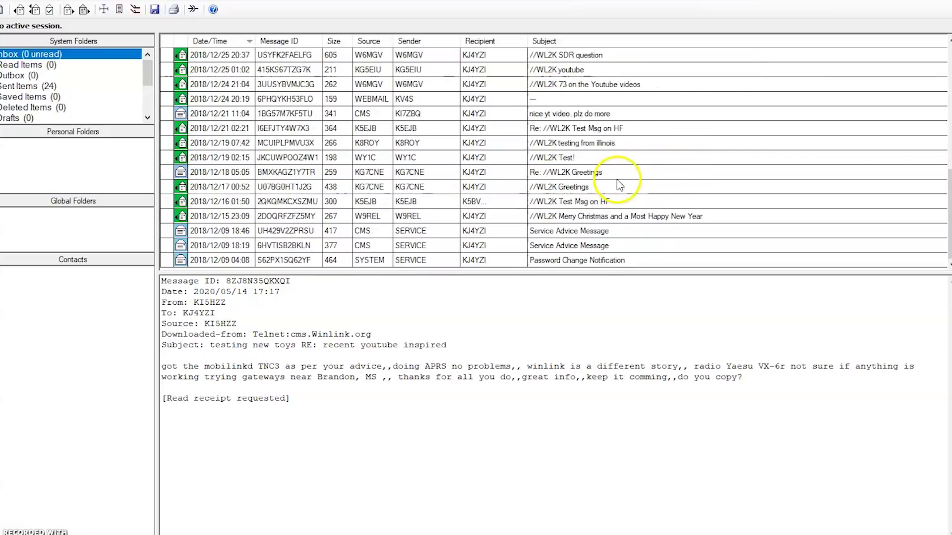
scroll(620, 186, up, 6)
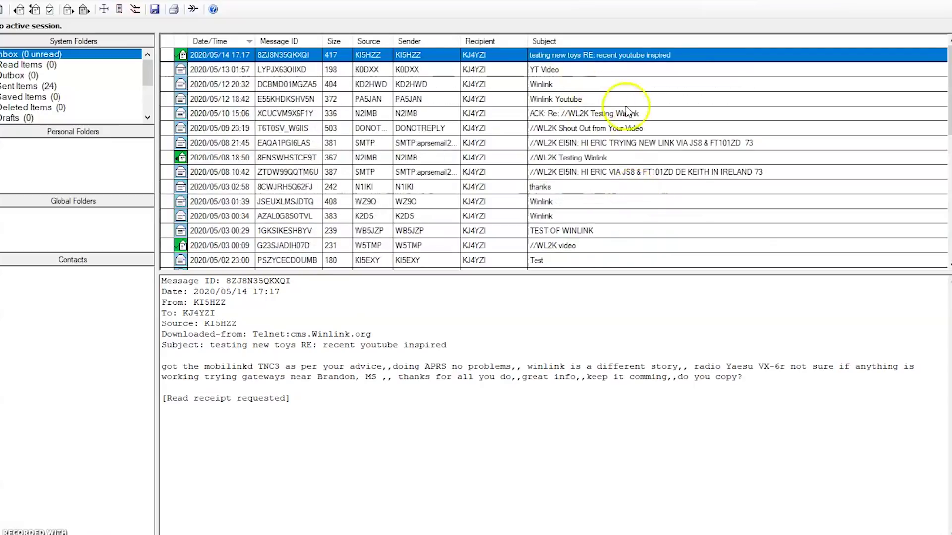
click(624, 128)
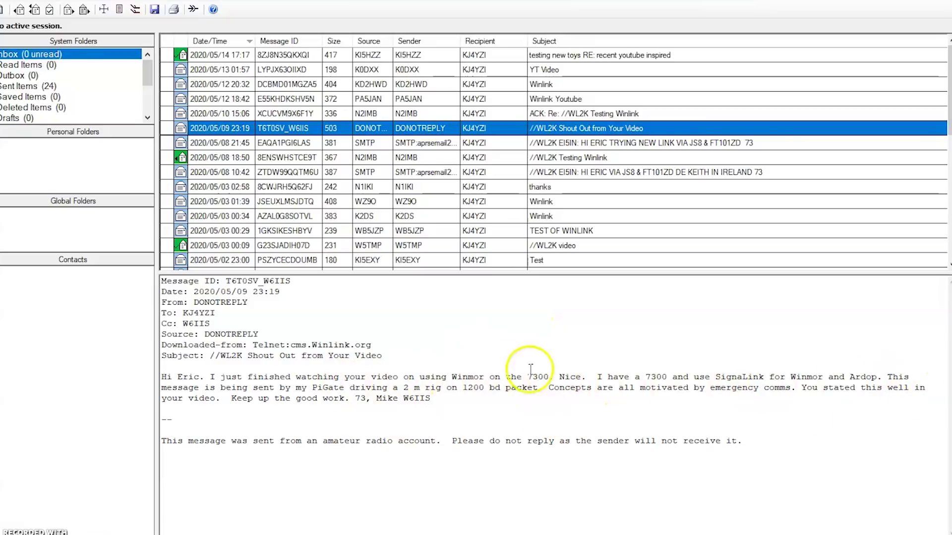
click(550, 188)
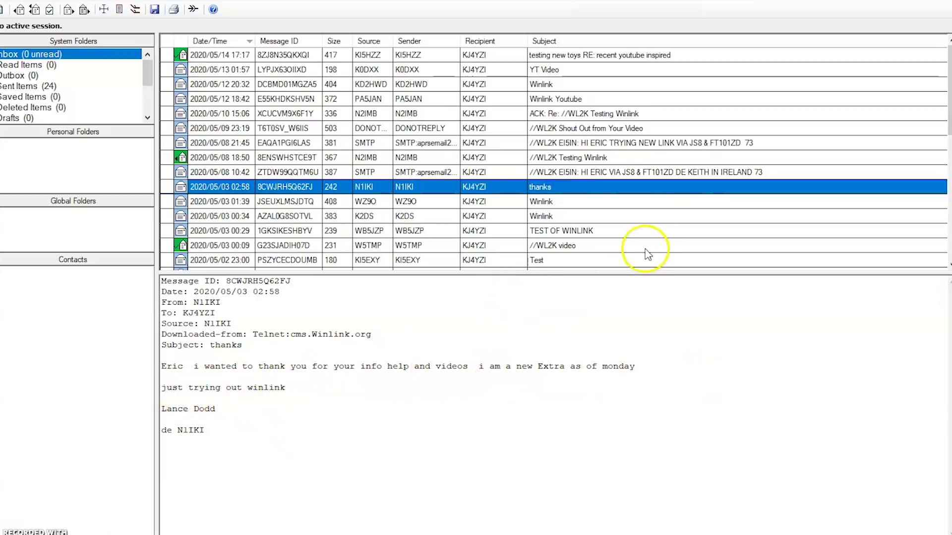
scroll(639, 208, down, 8)
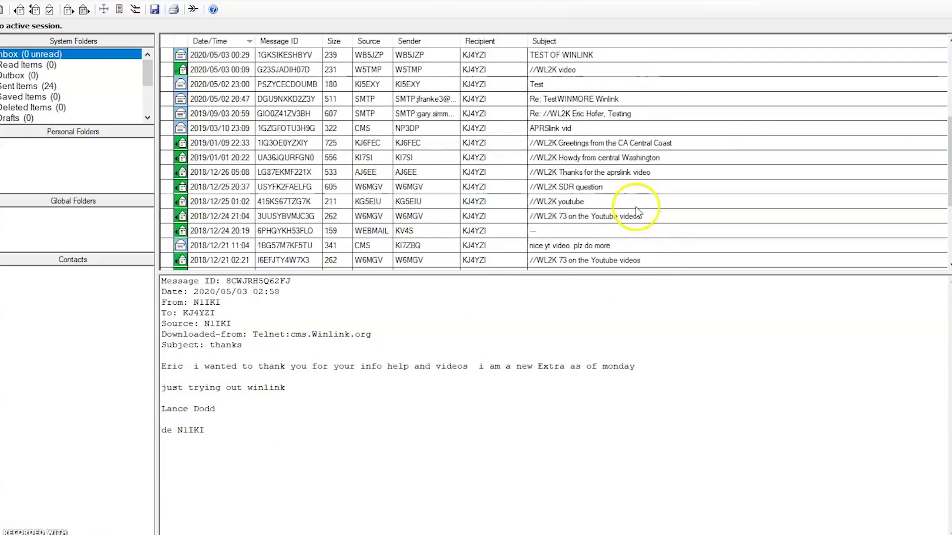
scroll(638, 213, up, 8)
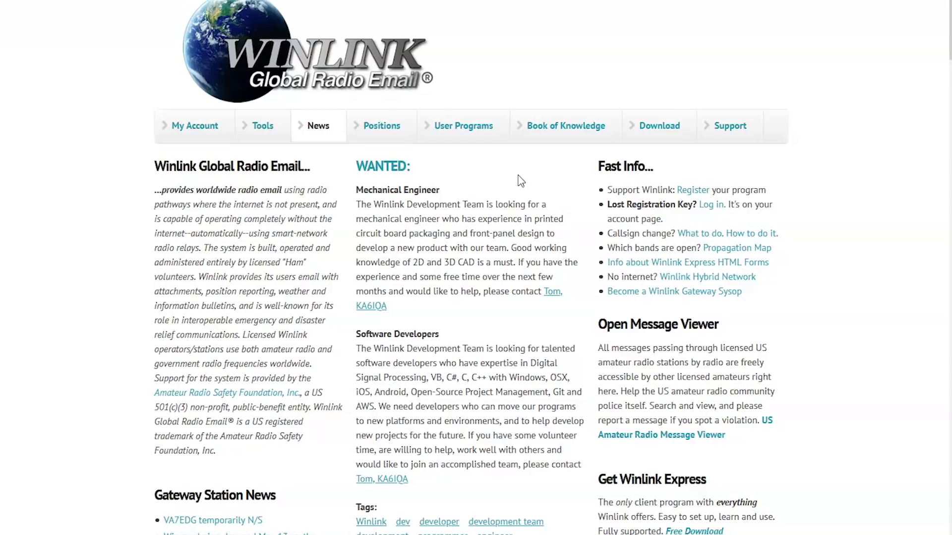
- Open the Winlink site's User Programs comparison and examine WINMOR support across the client programs
click(460, 130)
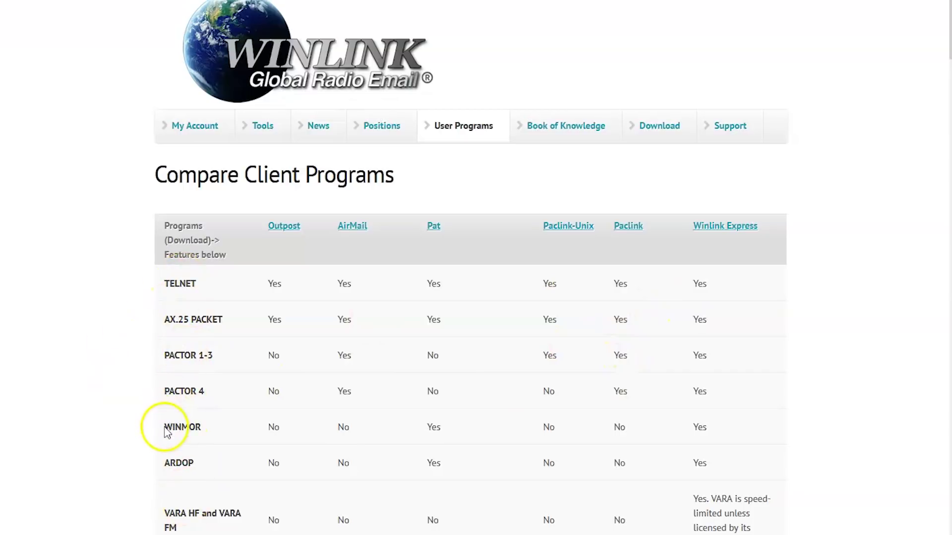
drag(166, 431, 714, 427)
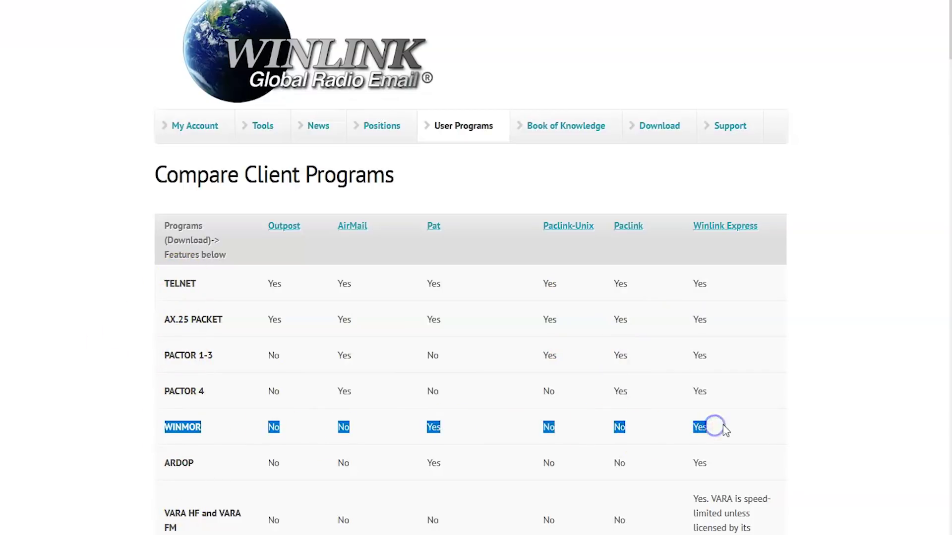
click(723, 427)
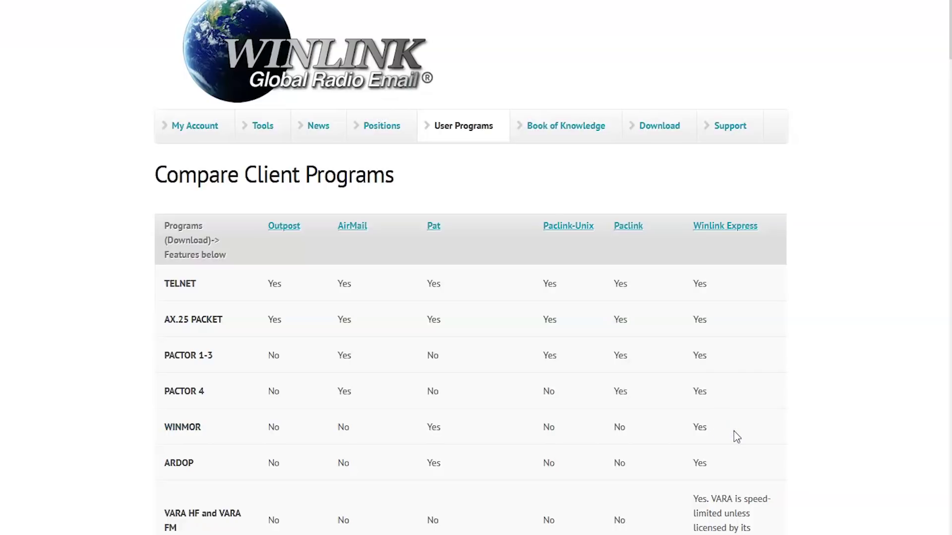
click(737, 436)
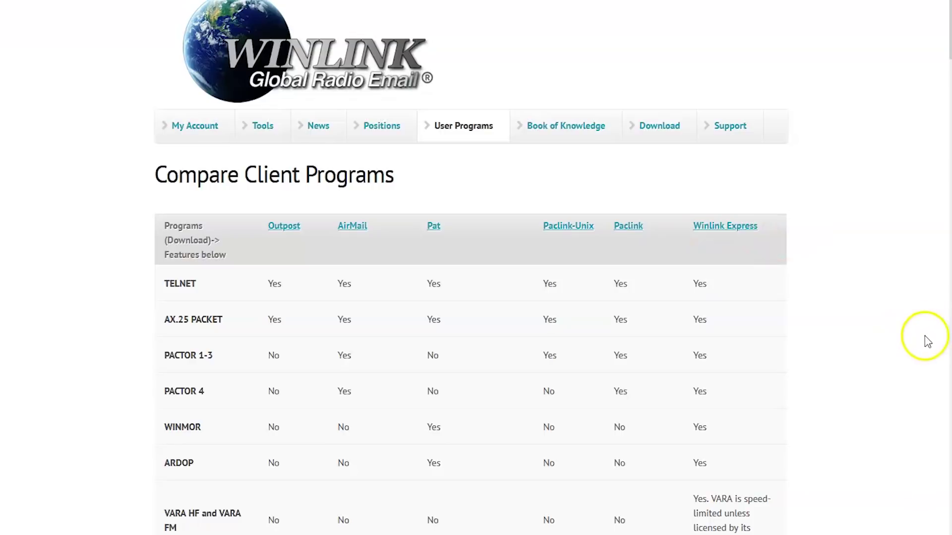
- Examine the VARA HF and VARA FM row of the client program comparison table
scroll(362, 456, down, 2)
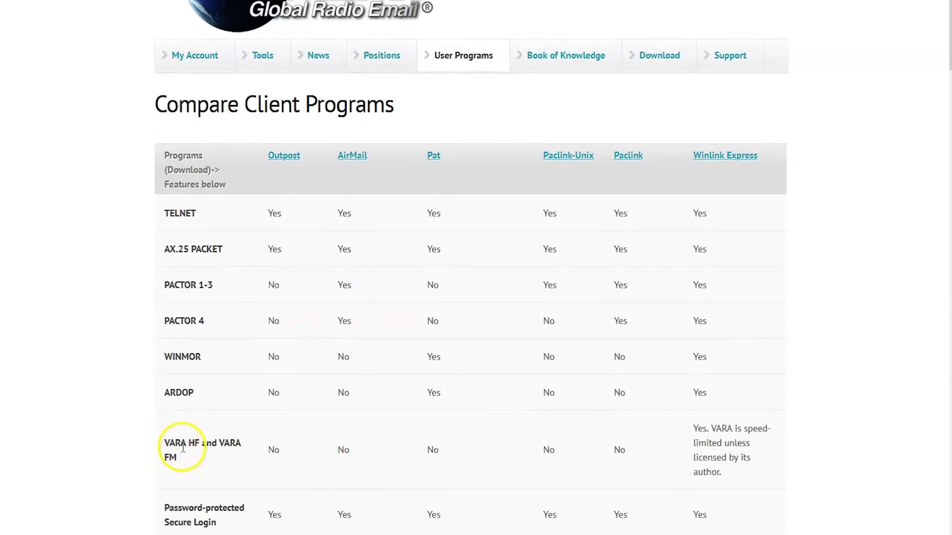
drag(165, 441, 208, 465)
click(210, 464)
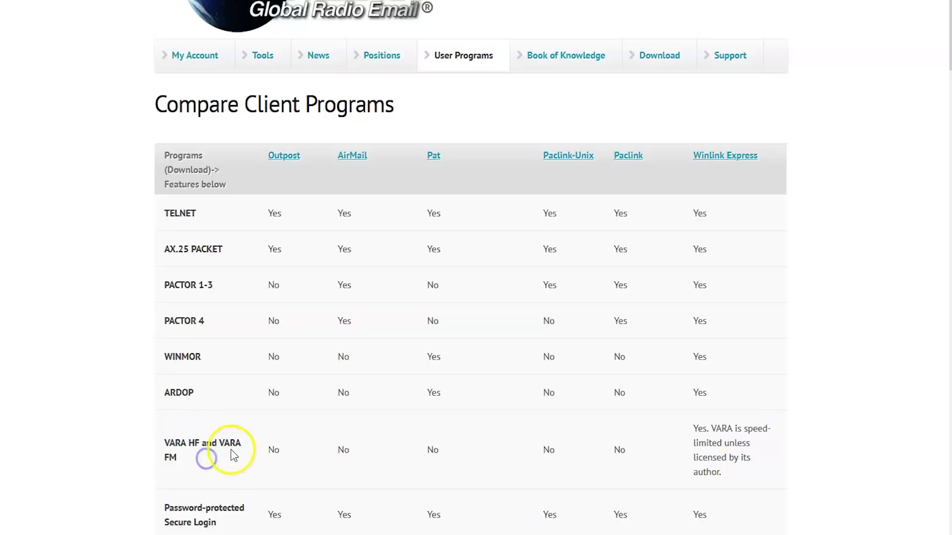
click(230, 457)
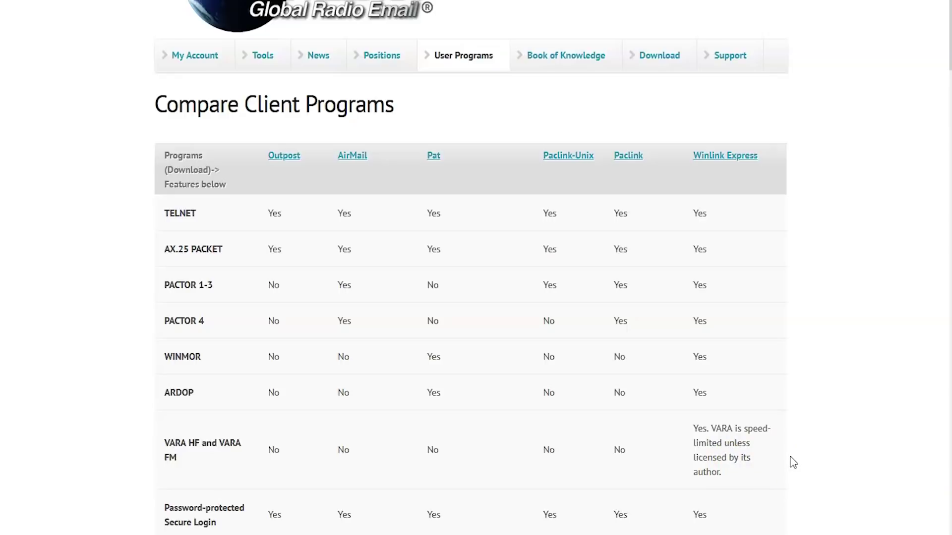
click(802, 457)
scroll(807, 455, down, 3)
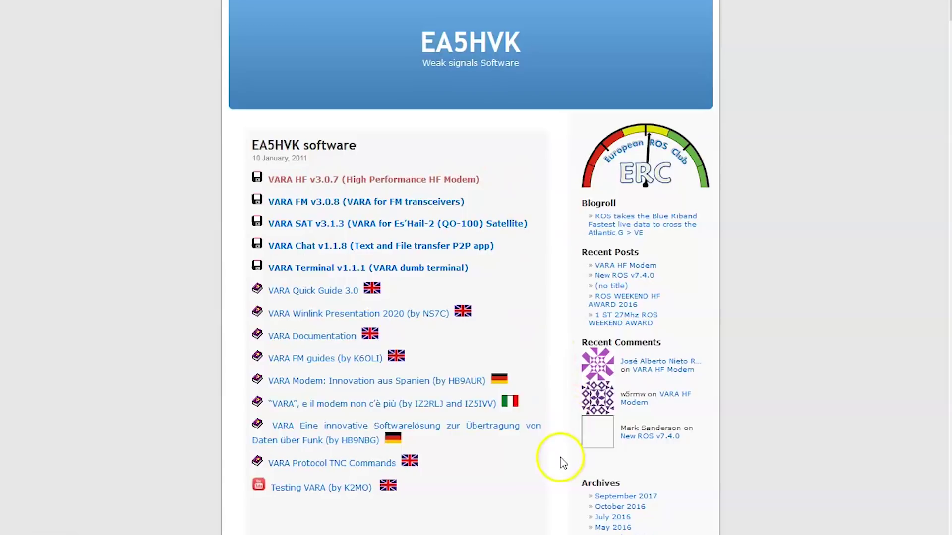
- Review the EA5HVK site's VARA software list and the VARA HF Modem article with its data rate table
scroll(563, 469, down, 15)
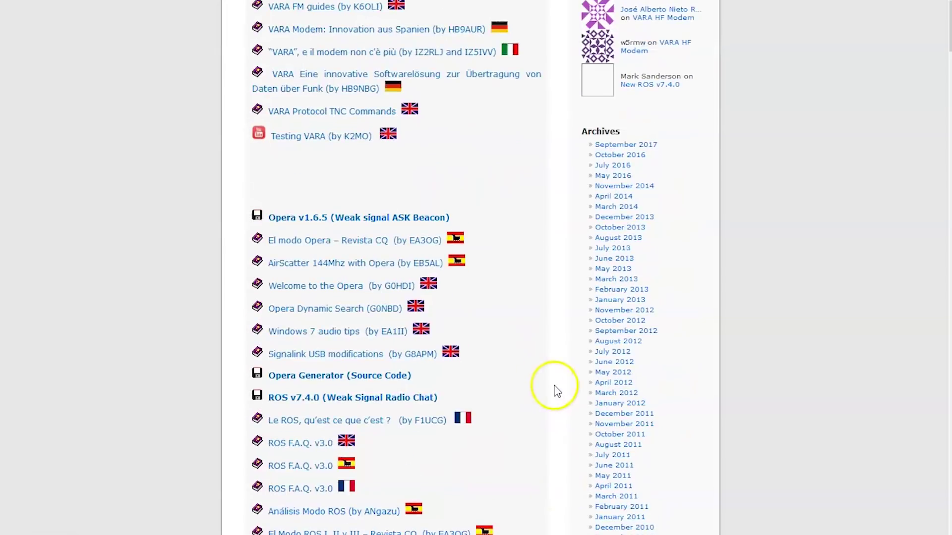
scroll(558, 391, down, 9)
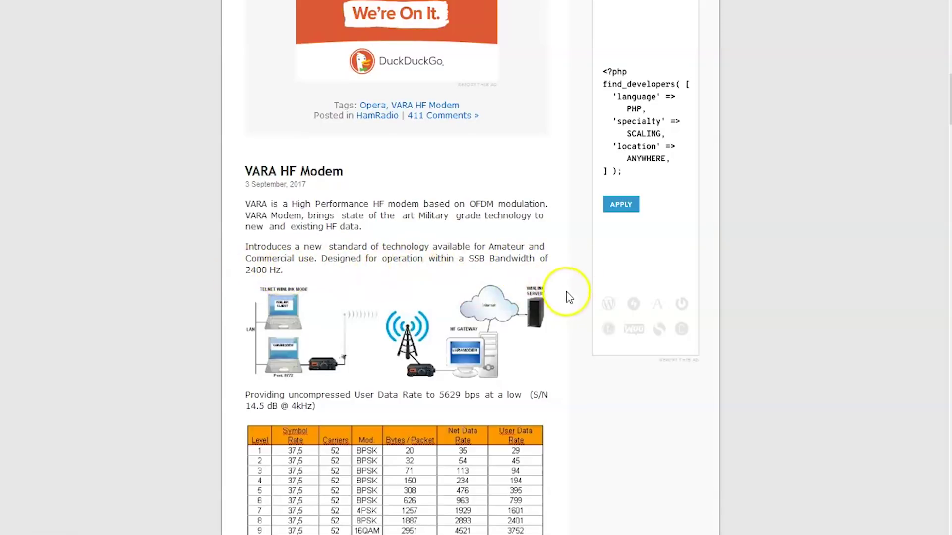
scroll(602, 319, down, 2)
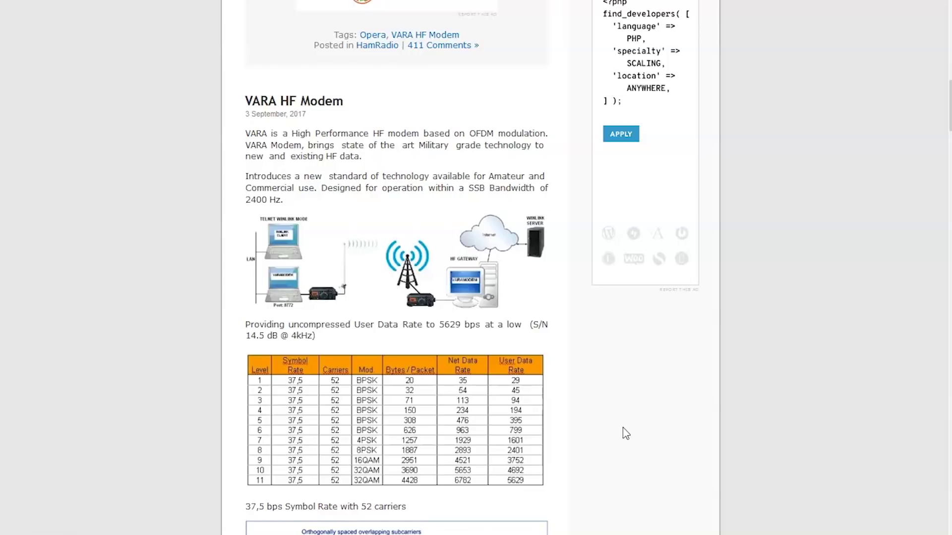
scroll(620, 357, up, 4)
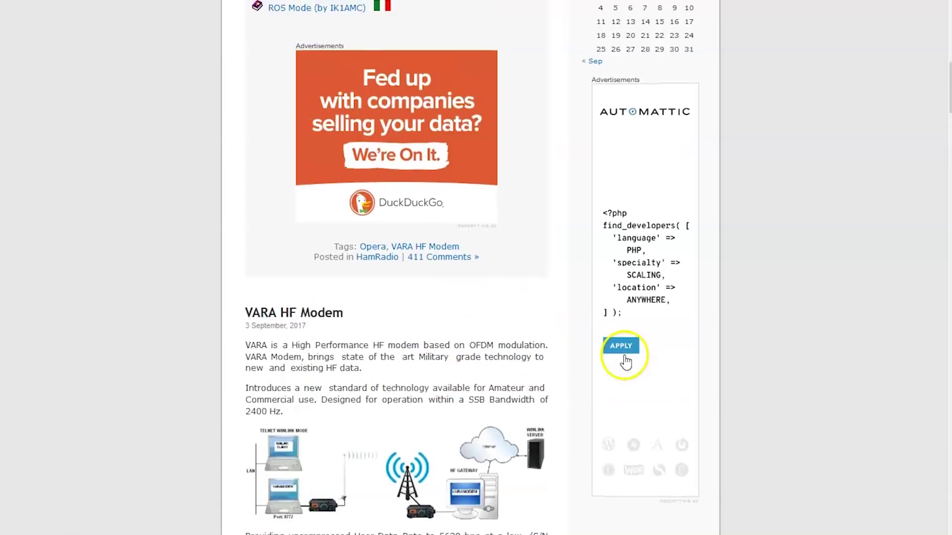
scroll(559, 270, up, 15)
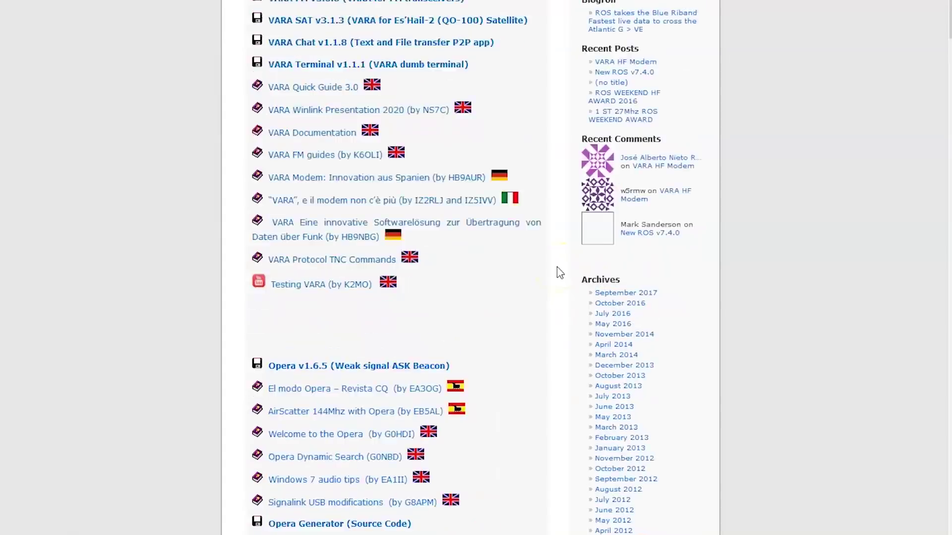
scroll(559, 271, up, 4)
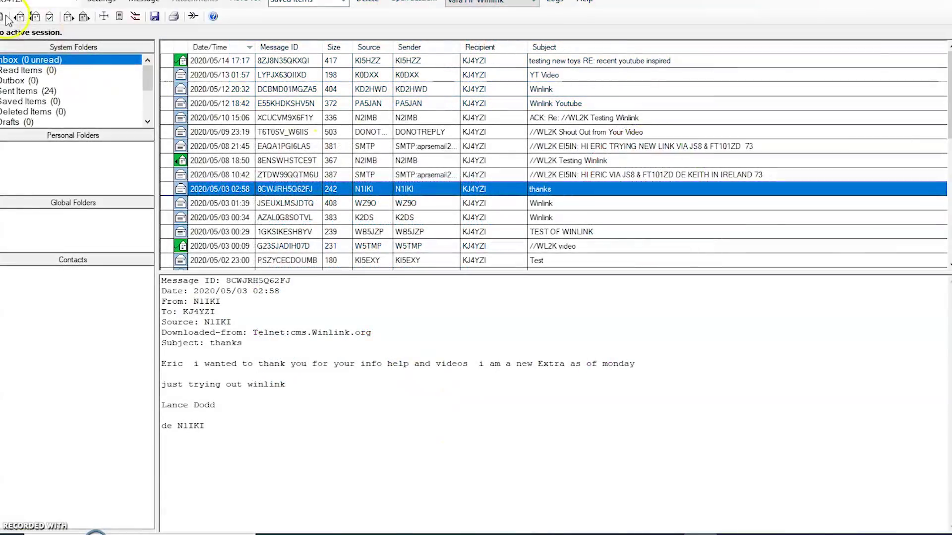
- Choose Vara HF Winlink as the session type and open the session
click(533, 2)
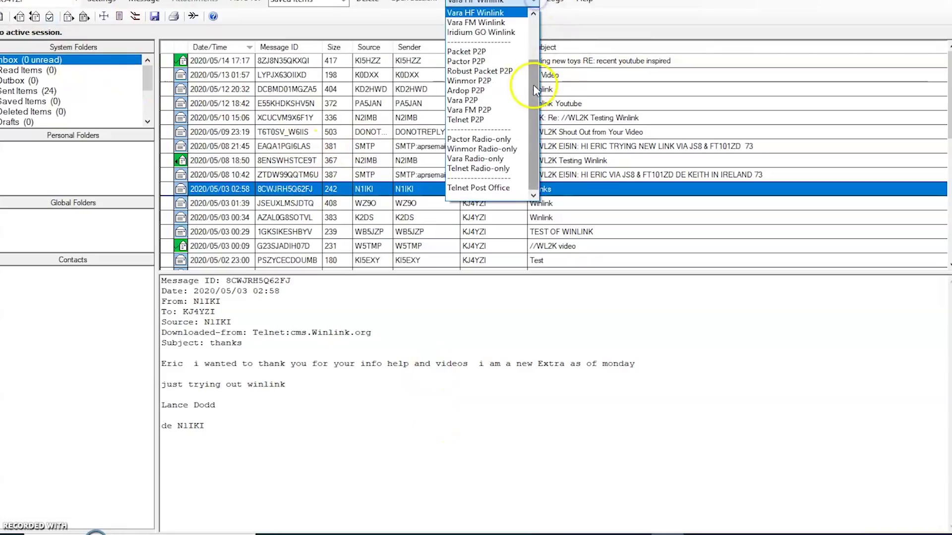
drag(534, 52, 535, 39)
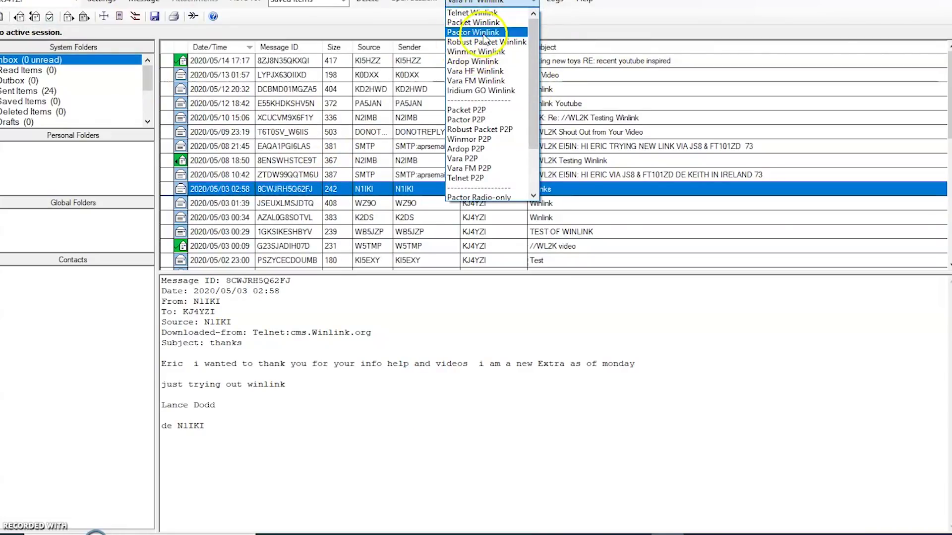
click(493, 72)
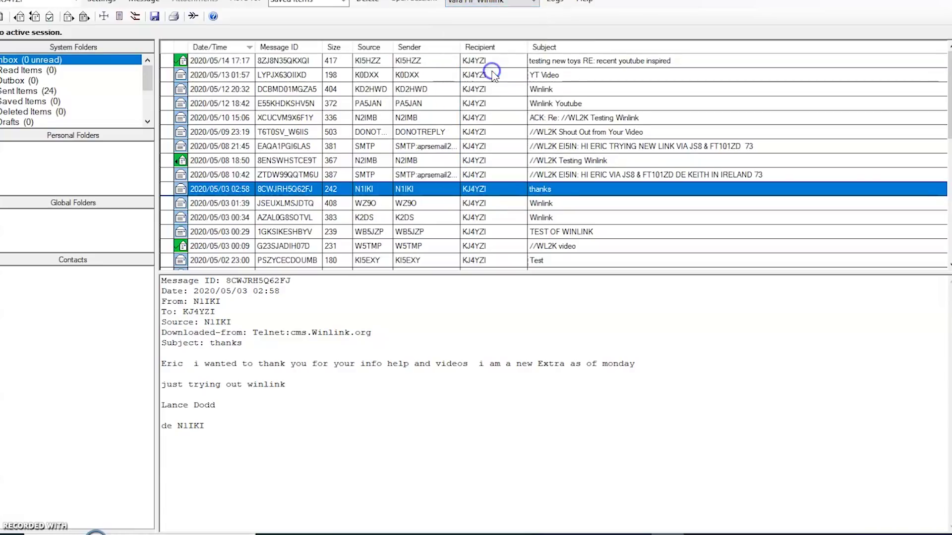
click(410, 4)
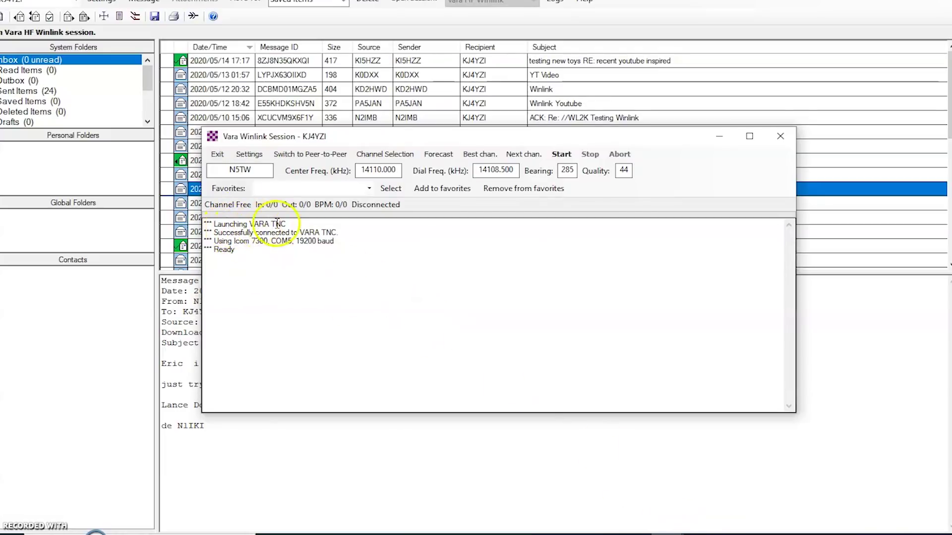
- Bring up the VARA HF modem window and check the input device, output device and drive level in its sound card settings
click(739, 524)
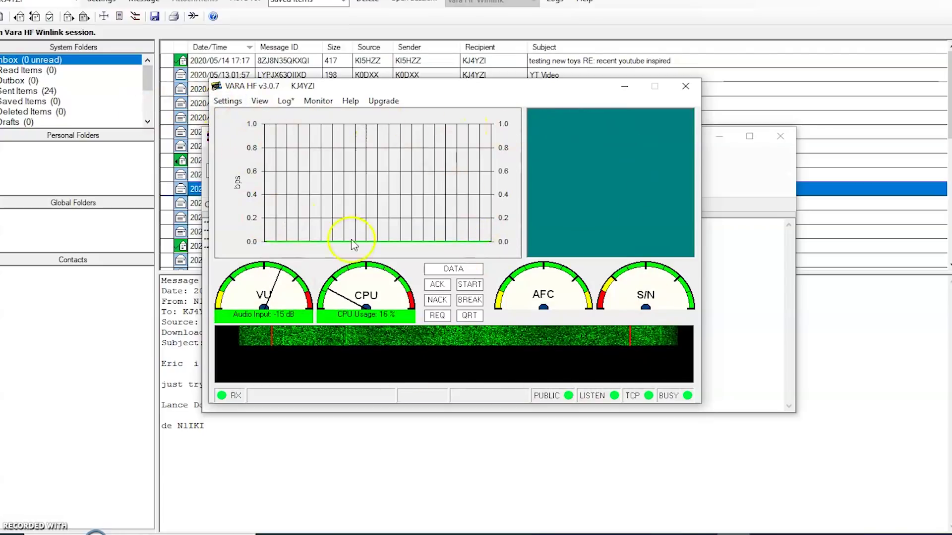
click(231, 103)
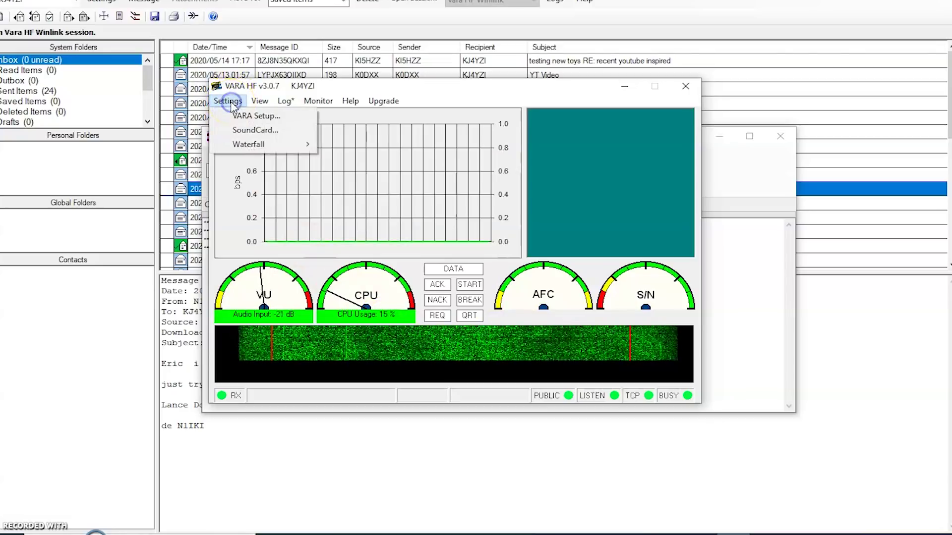
click(256, 131)
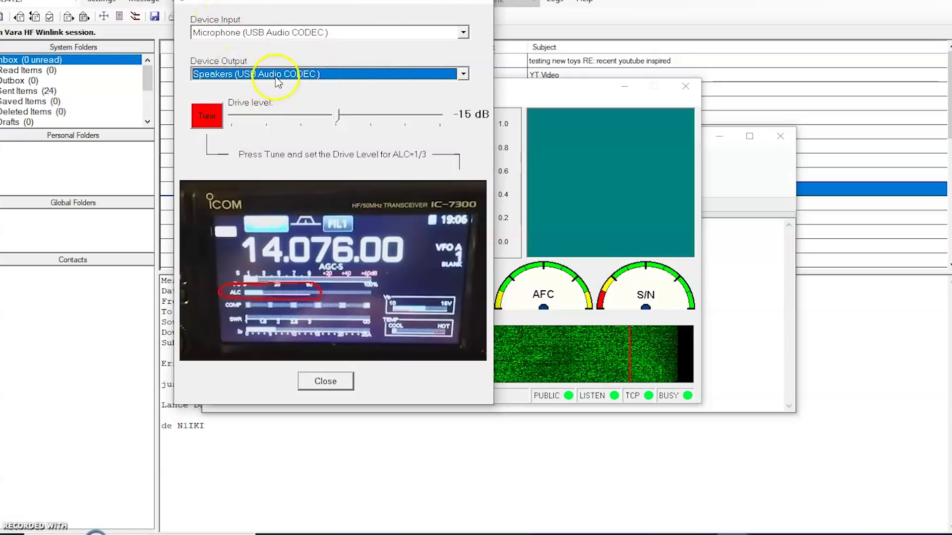
click(463, 32)
click(463, 32)
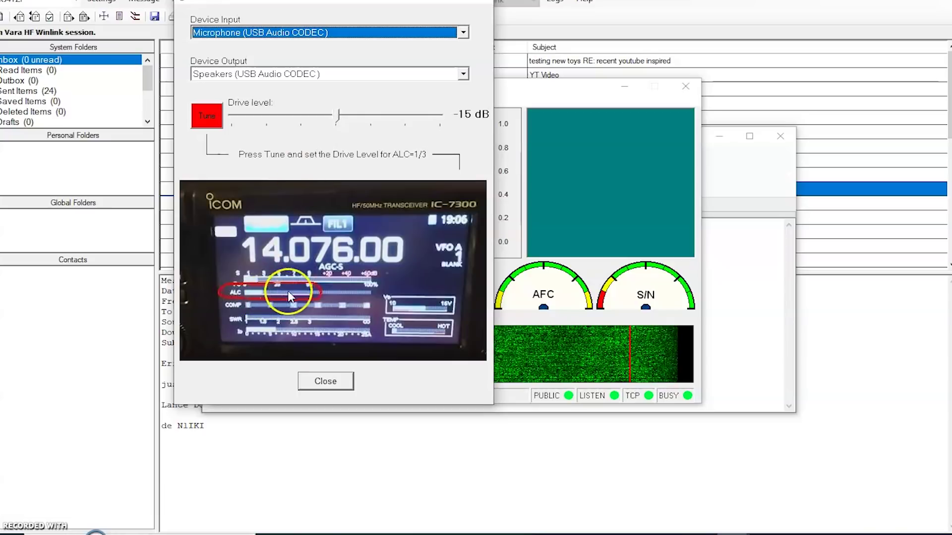
click(325, 381)
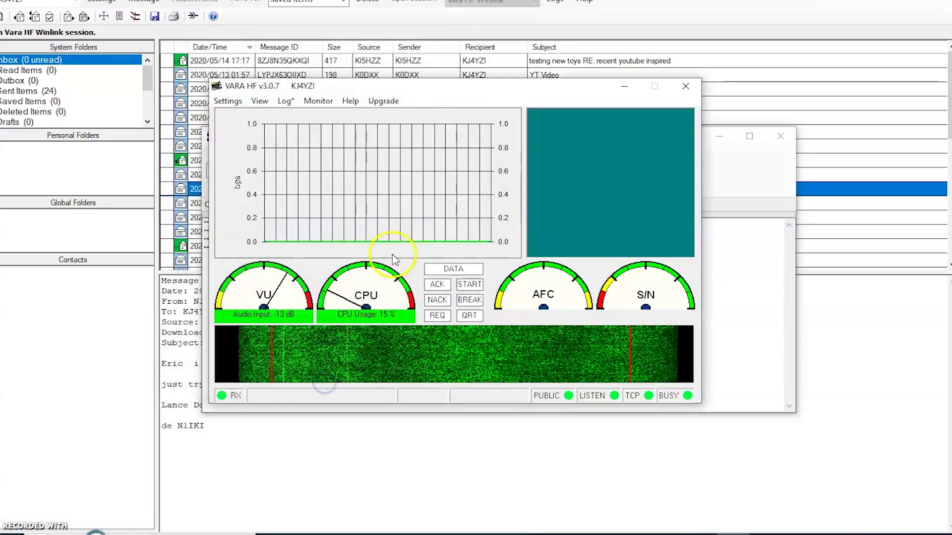
- Minimise the VARA HF modem window and examine the radio, COM port and baud line in the session log
click(625, 87)
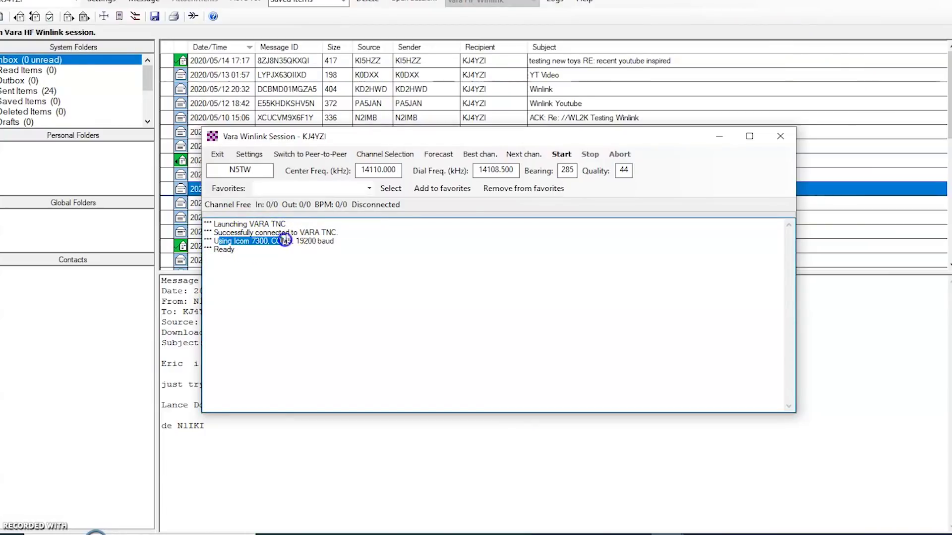
drag(284, 240, 369, 246)
click(368, 246)
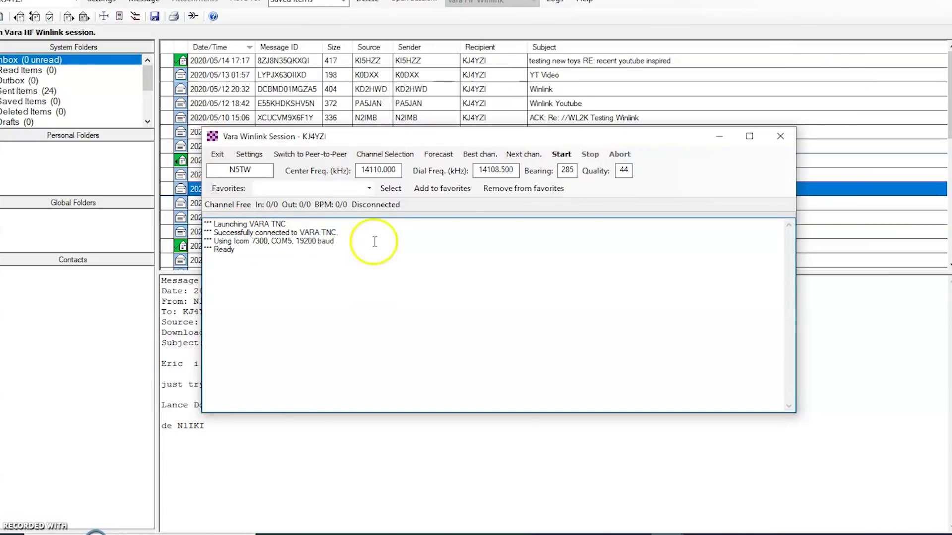
- Open the HF channel selector, update its table via the internet and look through the stations by path reliability
click(393, 154)
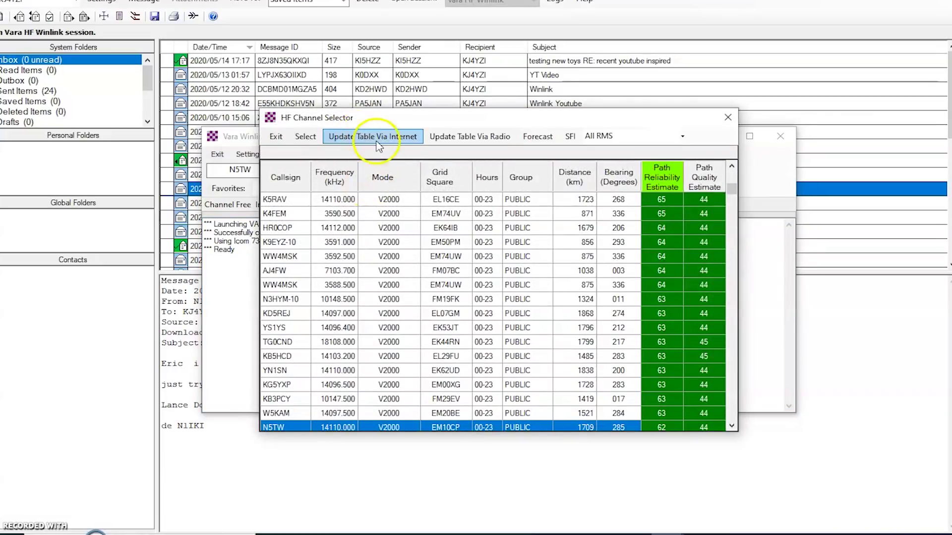
click(381, 136)
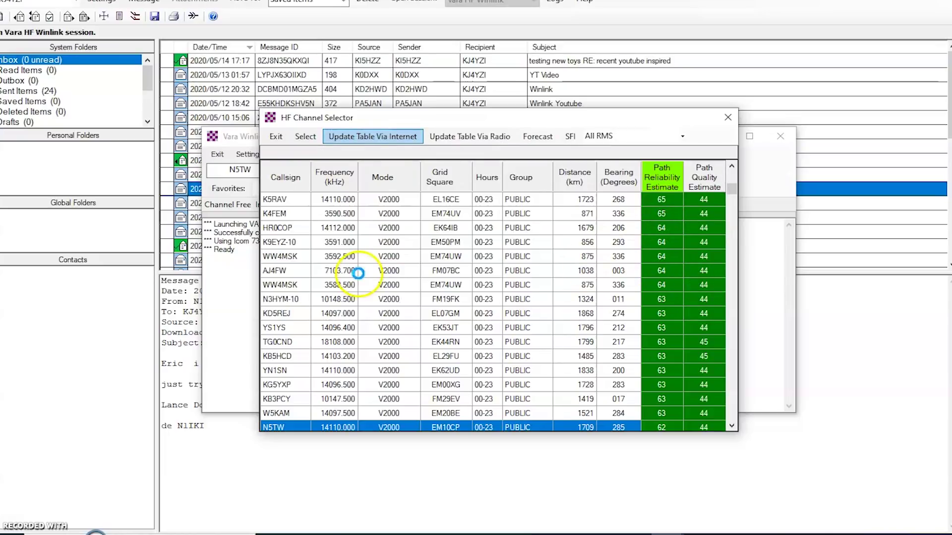
scroll(521, 282, up, 8)
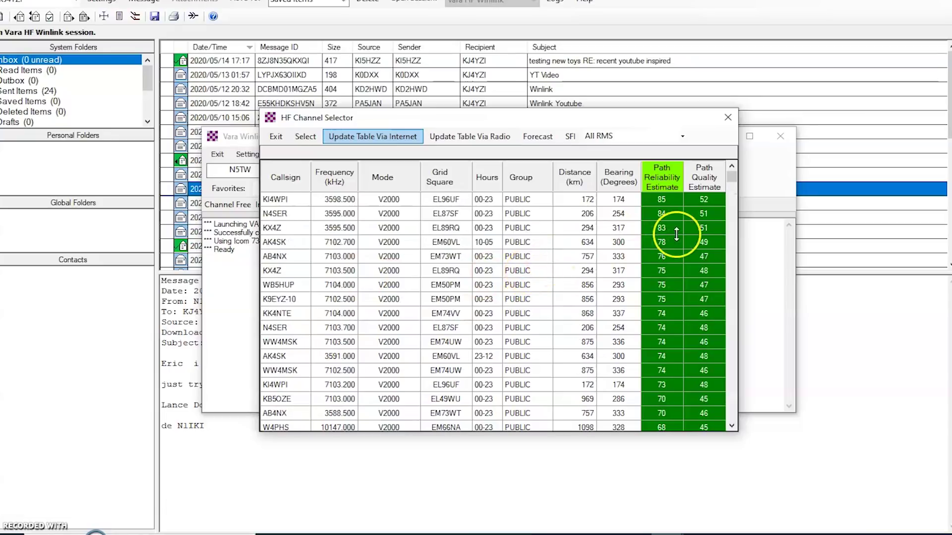
scroll(570, 285, down, 10)
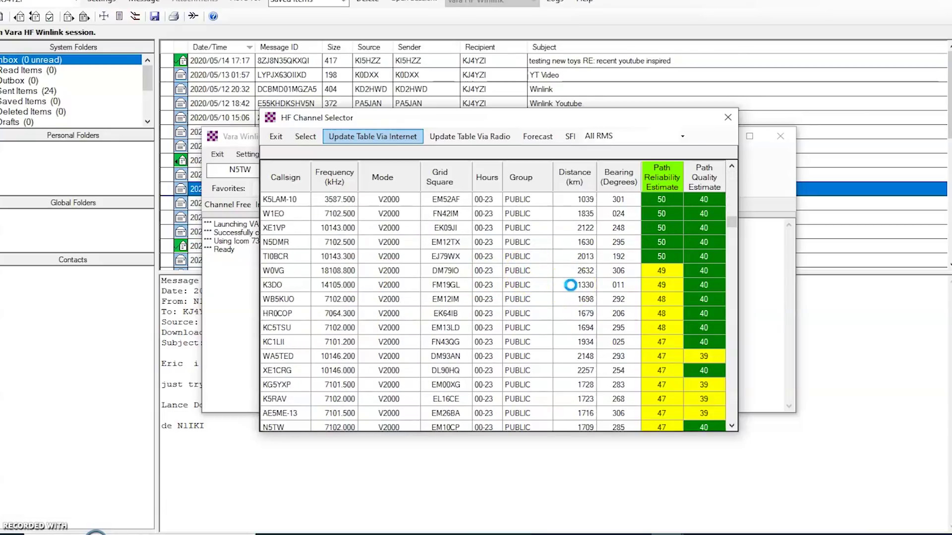
- Choose the N5TW station on 14110.000 kHz from the HF channel table and start the connection
scroll(570, 285, up, 2)
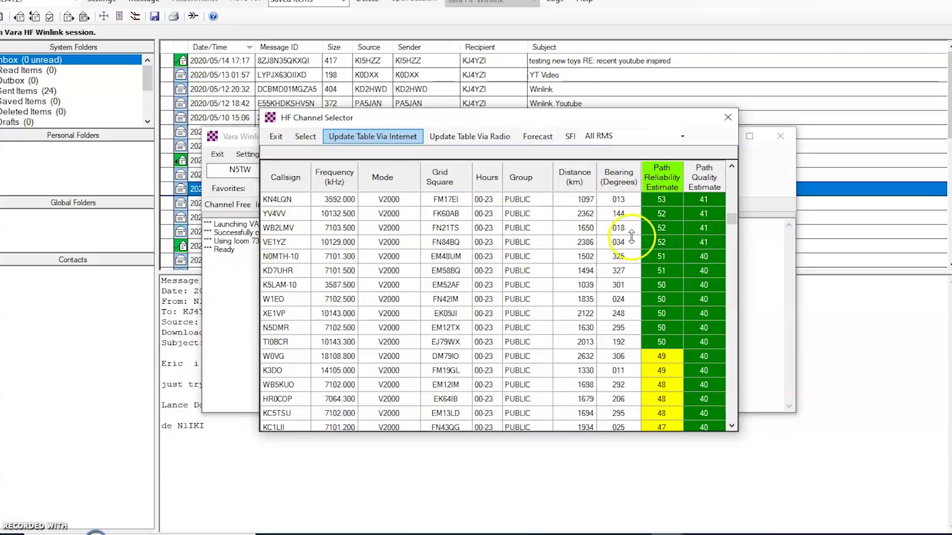
scroll(631, 248, up, 10)
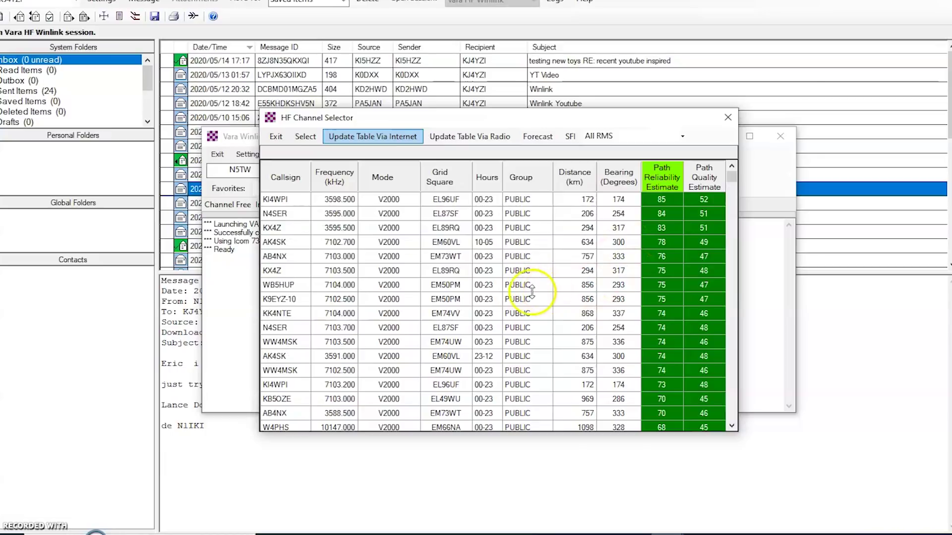
scroll(387, 392, down, 1)
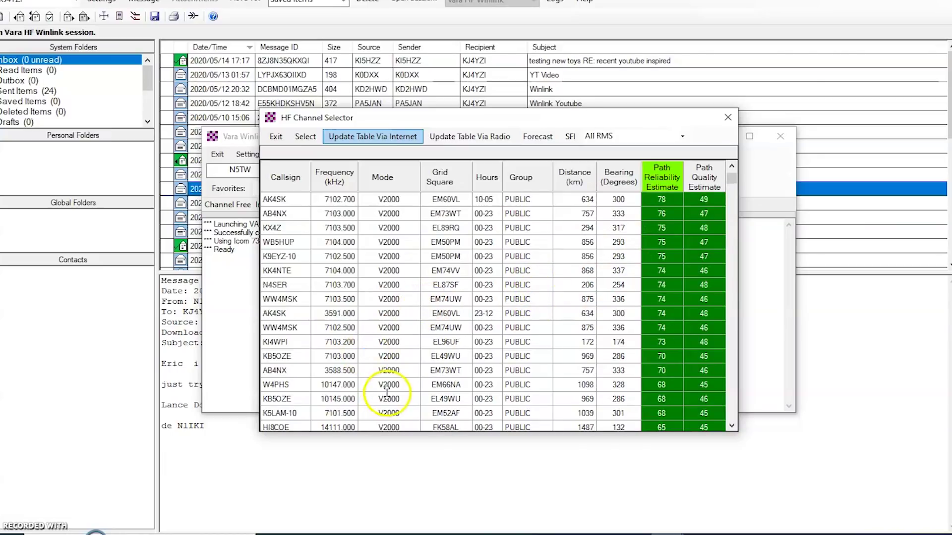
scroll(387, 392, down, 3)
scroll(382, 343, down, 6)
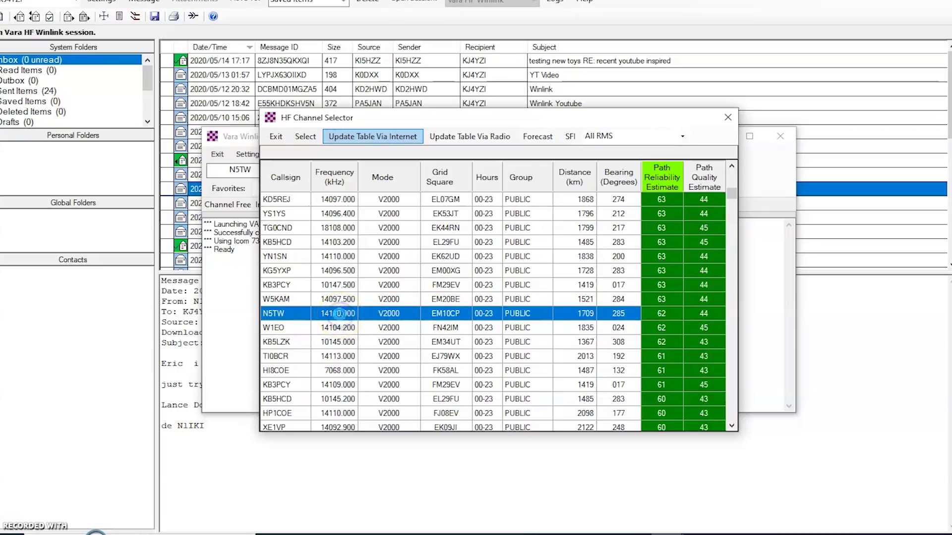
double_click(338, 313)
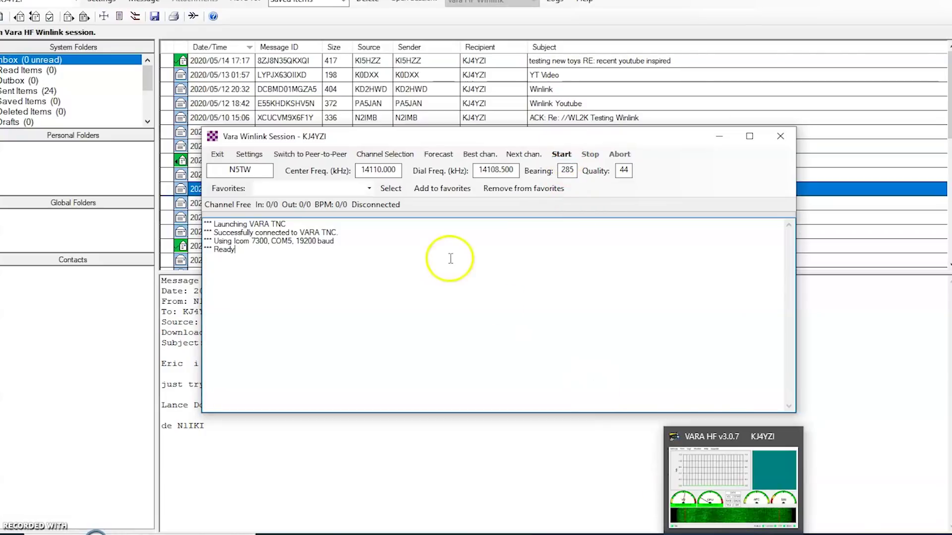
click(565, 154)
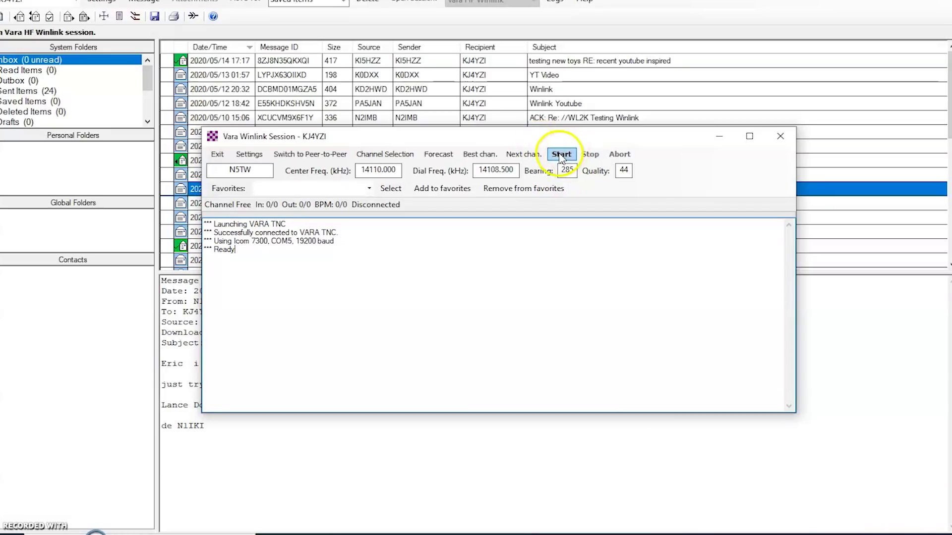
click(561, 155)
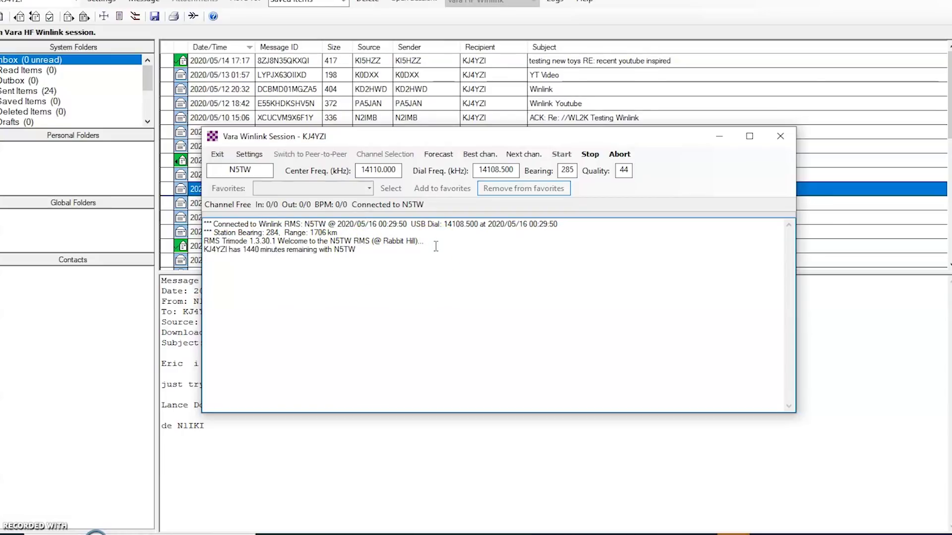
- Check the data rate graph in the VARA HF modem window during the connection, minimise it and dismiss the free trial notice
mouse_move(743, 530)
click(655, 466)
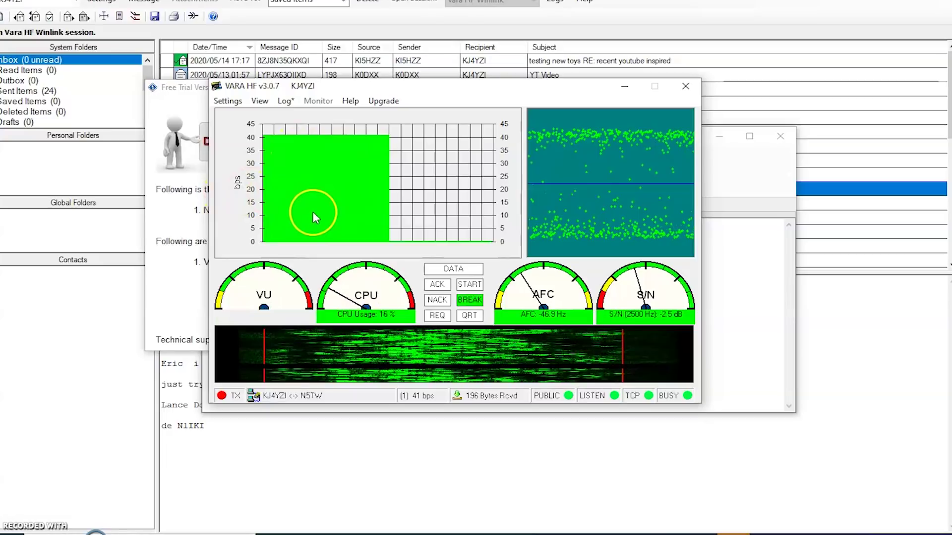
click(626, 88)
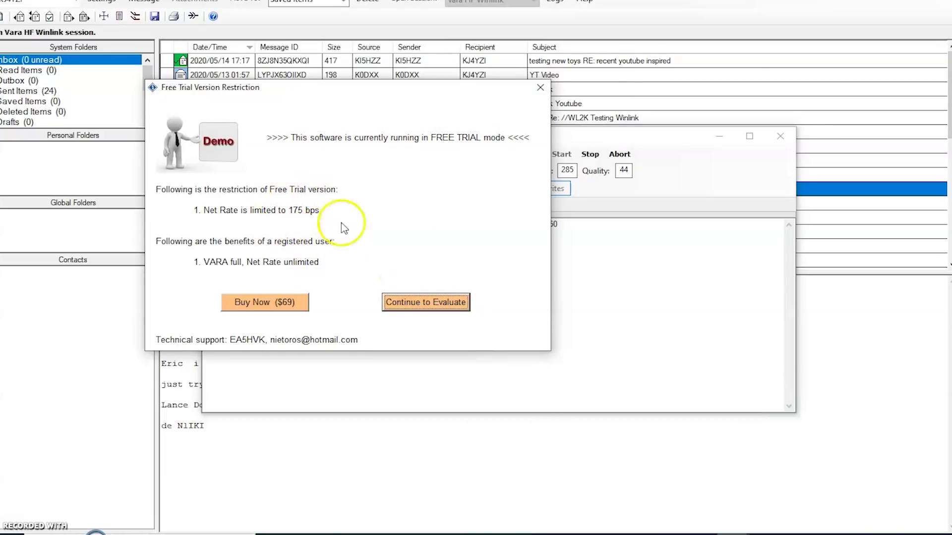
click(426, 302)
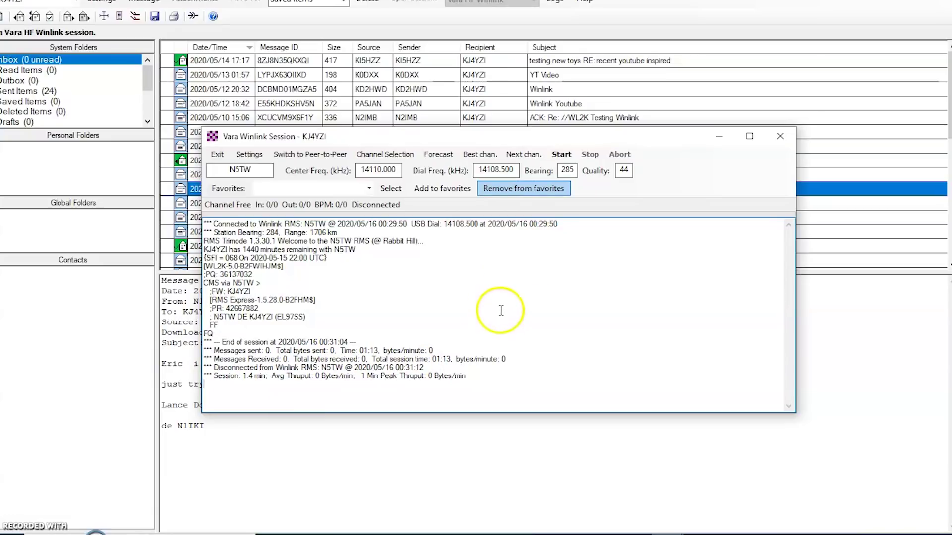
- Check the VARA HF modem window once more, minimise it and close the Vara Winlink session
click(726, 533)
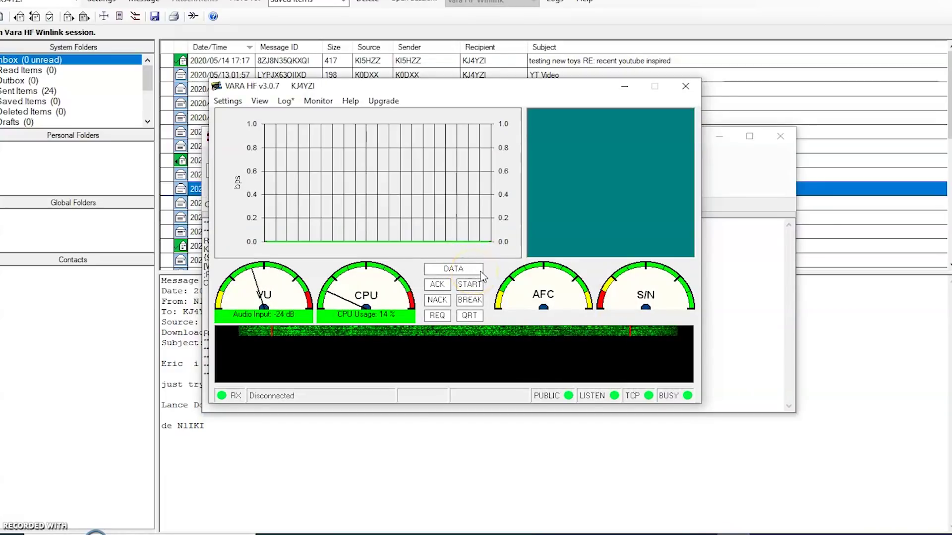
click(625, 86)
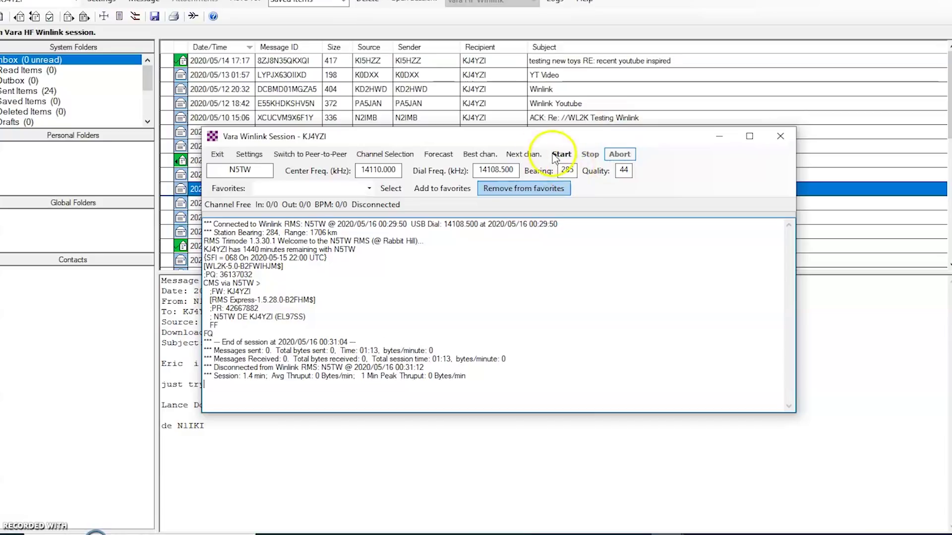
click(534, 33)
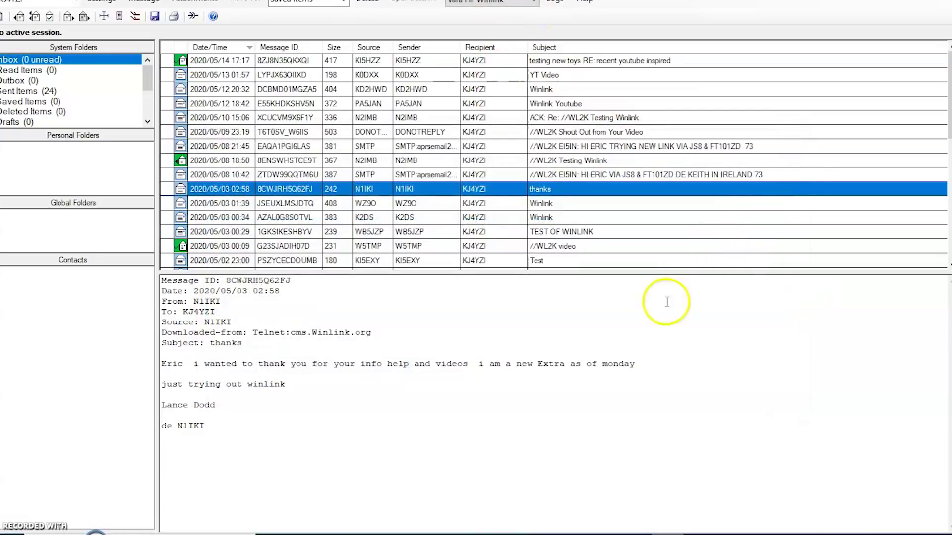
- Open a session of type Winmor Winlink and postpone the WINMOR TNC registration
click(533, 4)
scroll(490, 15, up, 3)
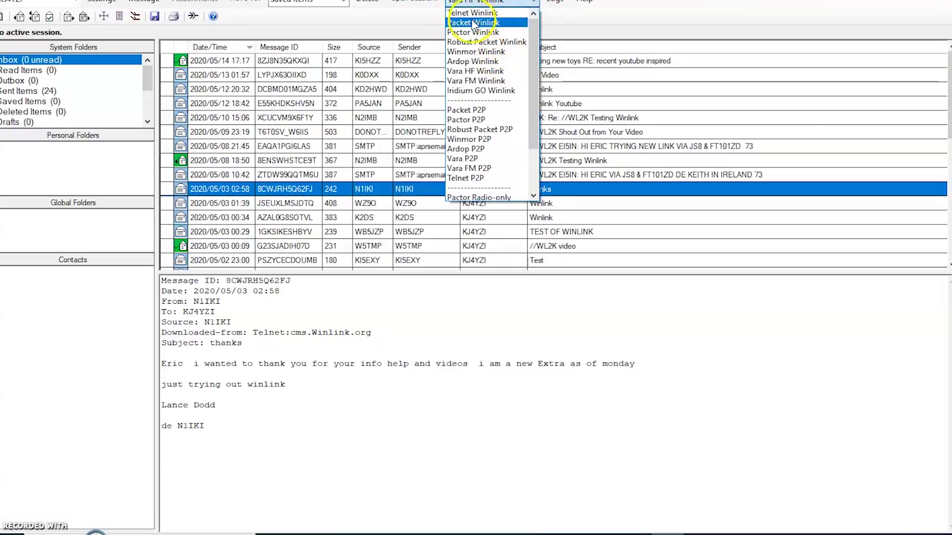
click(475, 51)
click(415, 2)
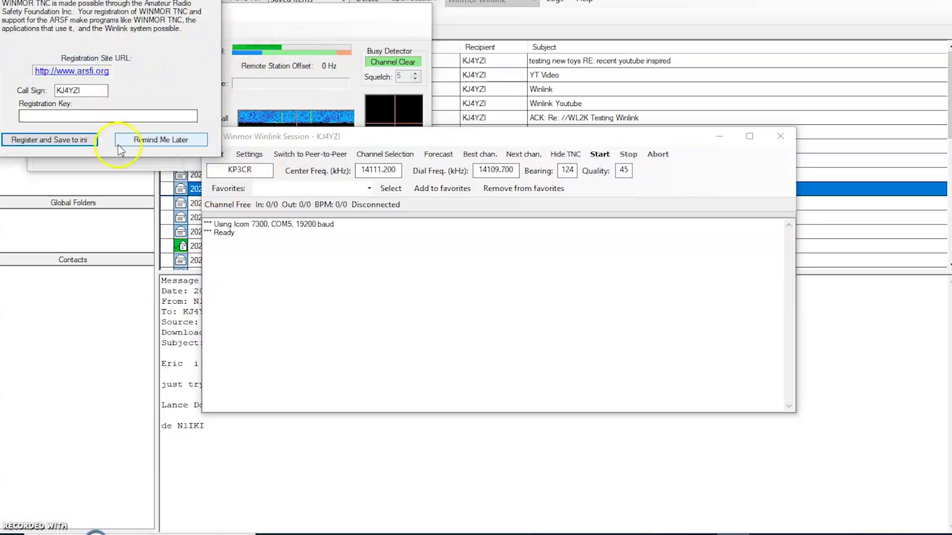
click(157, 138)
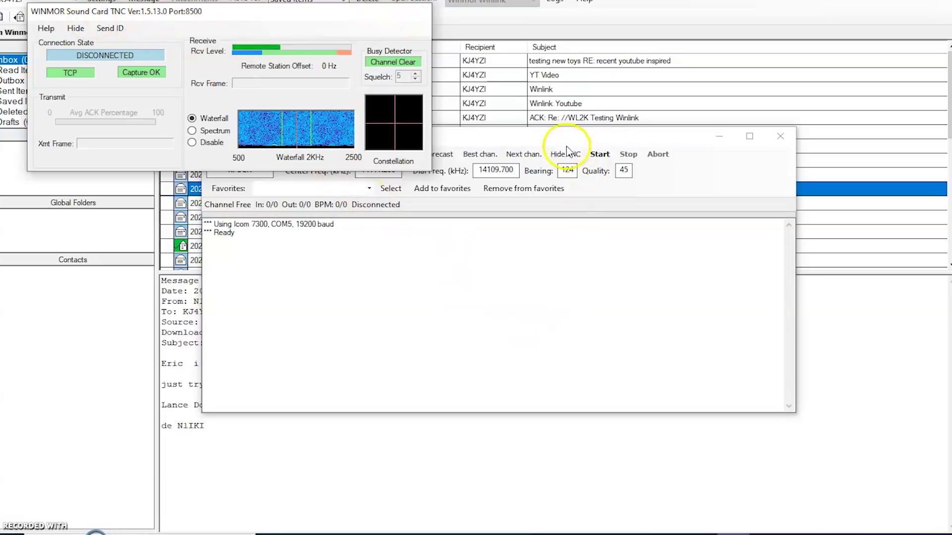
- Close the Winmor session and bring up the list of session types
click(713, 157)
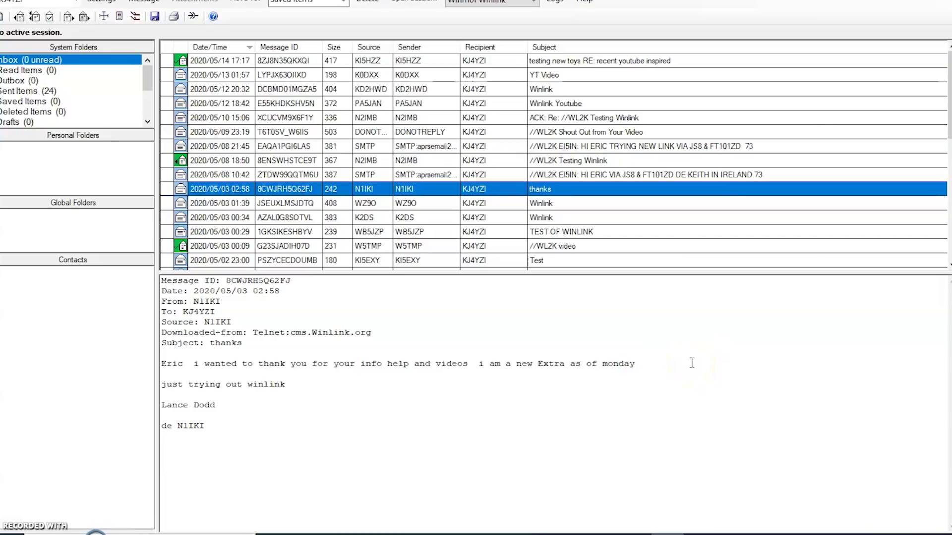
click(521, 2)
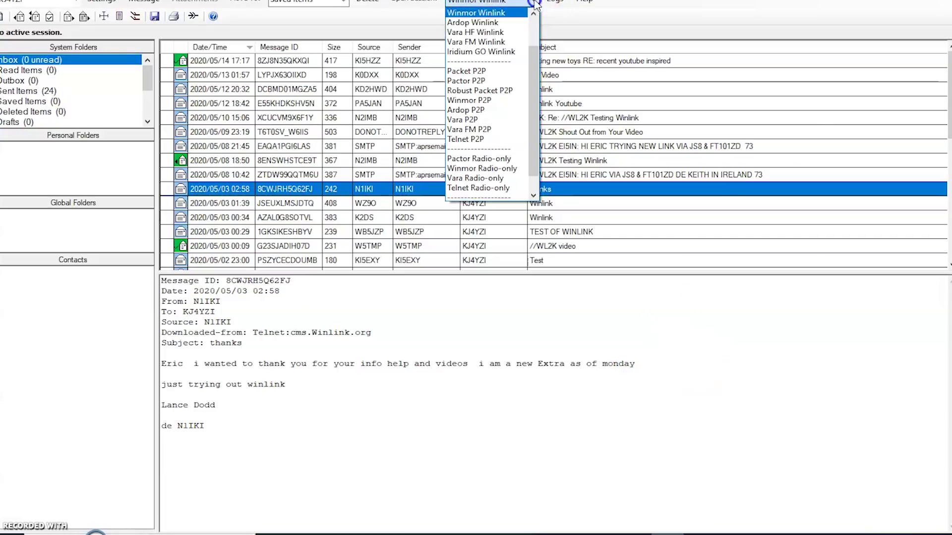
scroll(516, 79, up, 2)
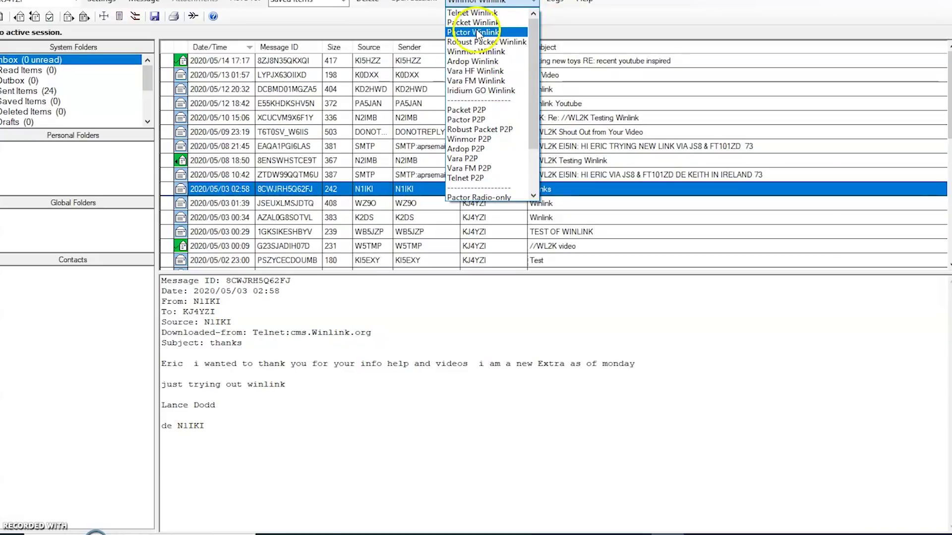